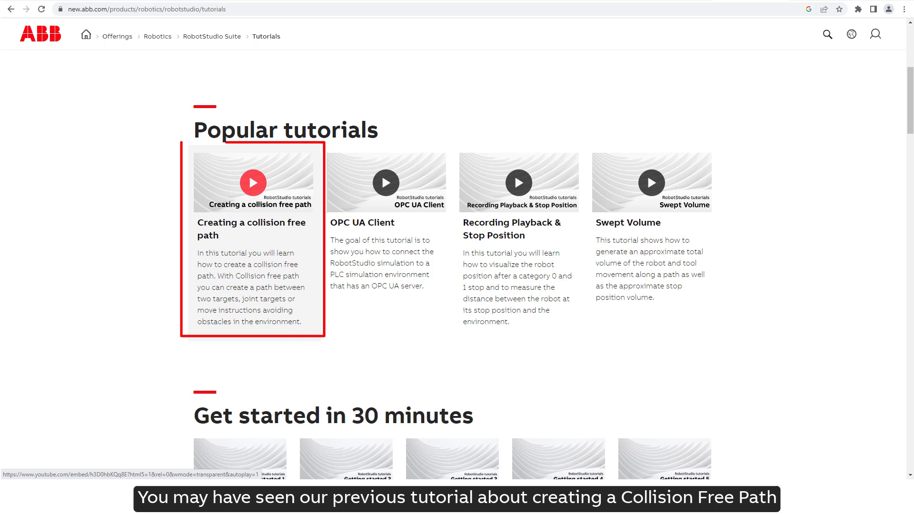
left_click(250, 174)
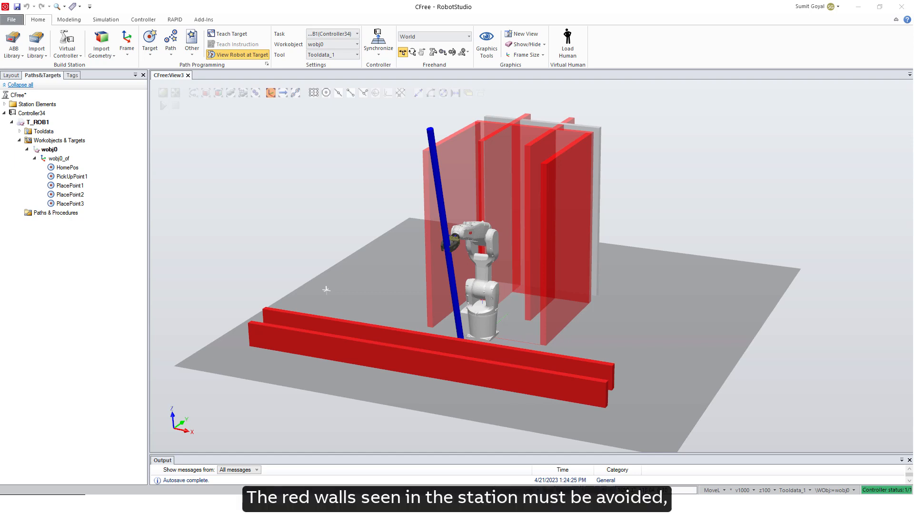
View the robot's pose at the targets PickUpPoint1 and PlacePoint1
left_click(71, 176)
left_click(76, 187)
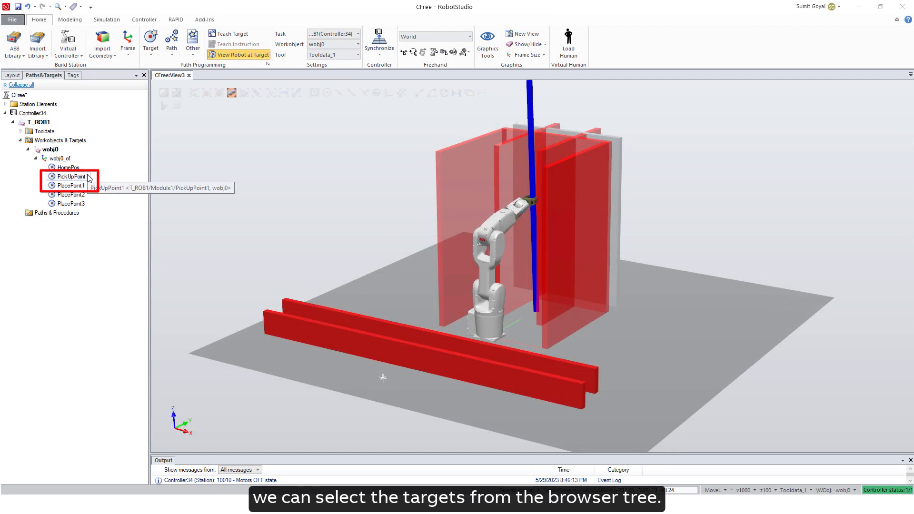
left_click(72, 177)
left_click(76, 186, "ctrl")
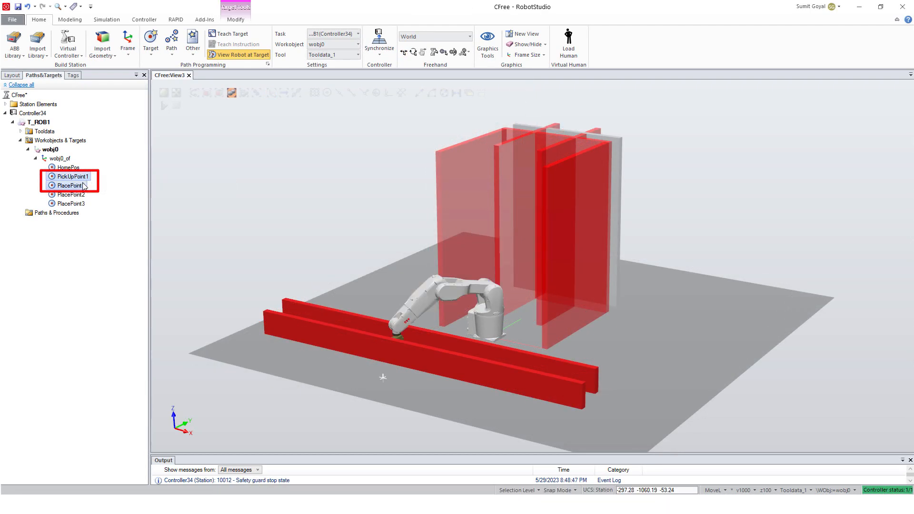
right_click(81, 187)
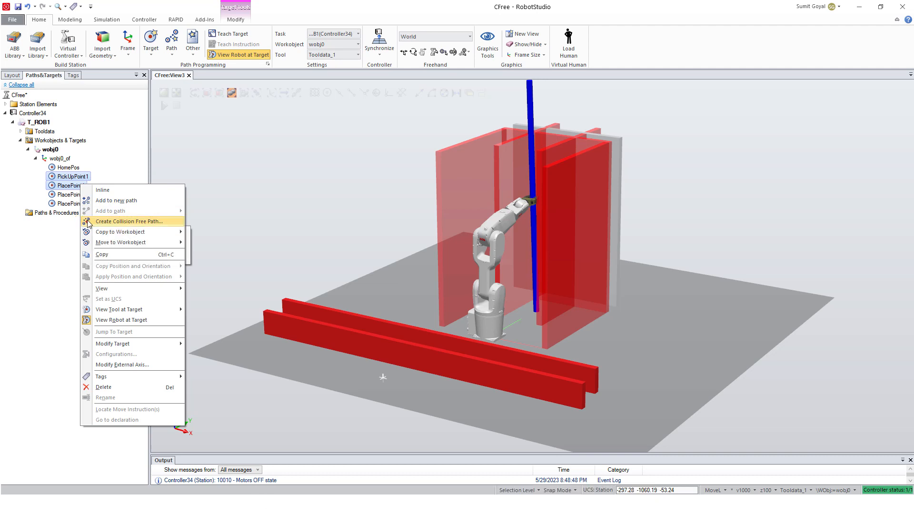
key("Escape")
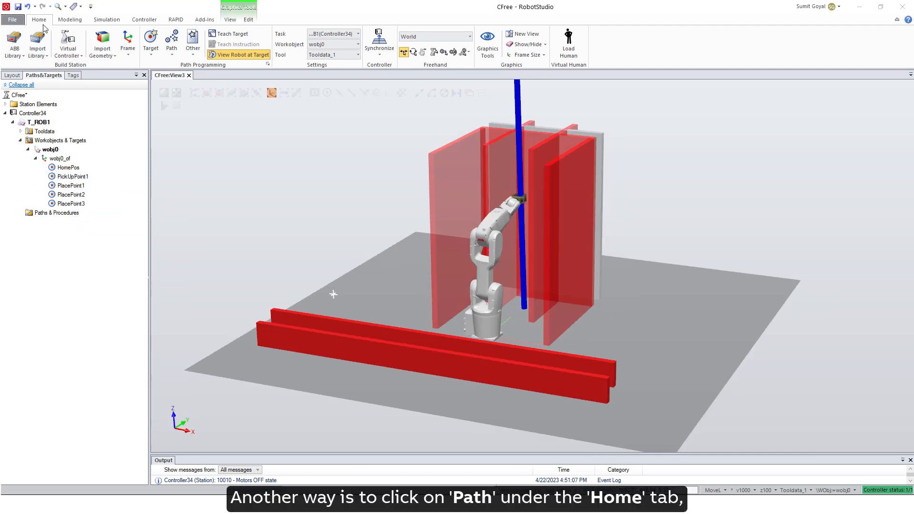
Start a single collision free path and add PickUpPoint1, HomePos and PlacePoint1 as its targets in that order
left_click(174, 61)
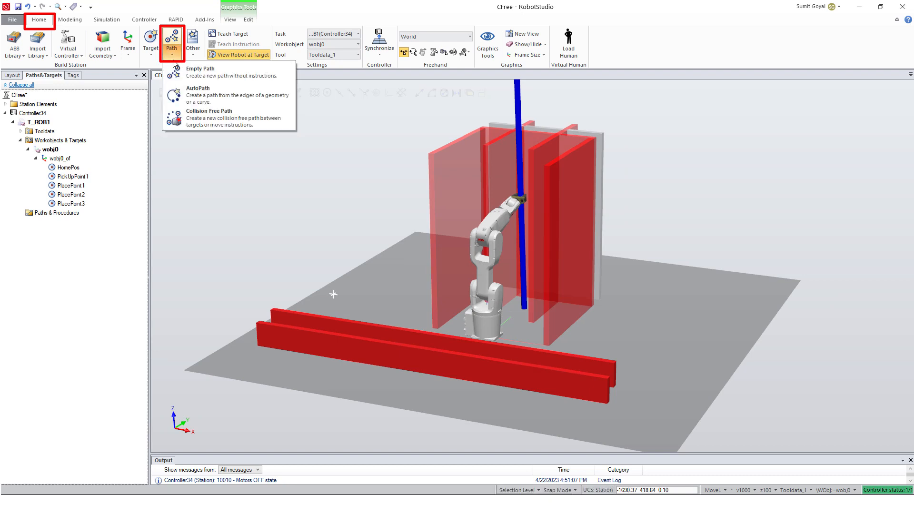
left_click(199, 123)
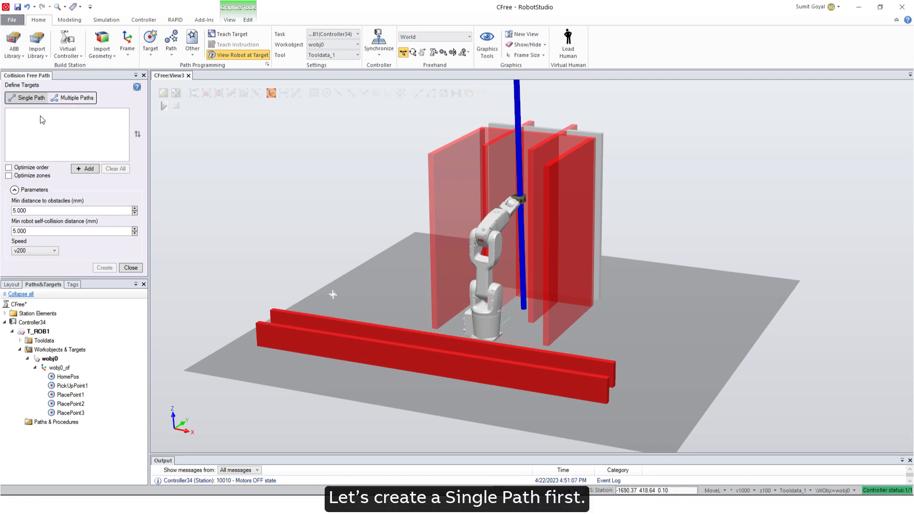
left_click(85, 169)
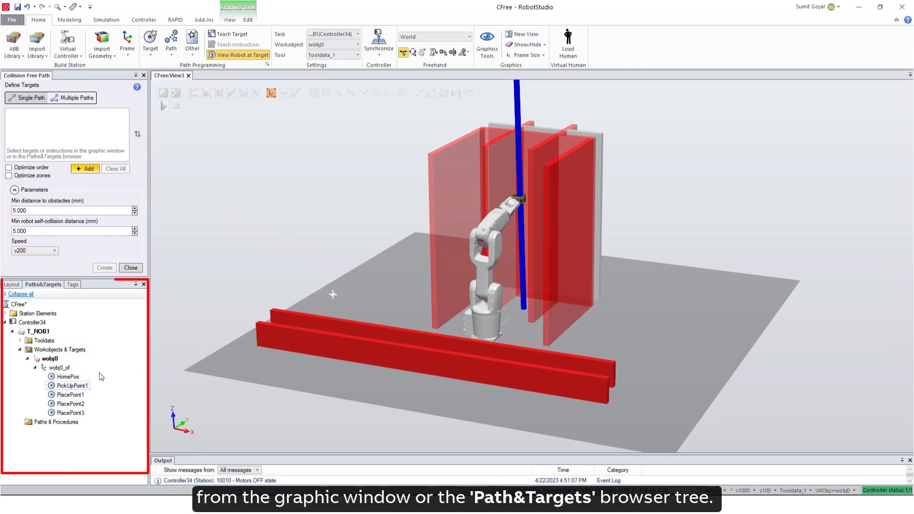
left_click(73, 389)
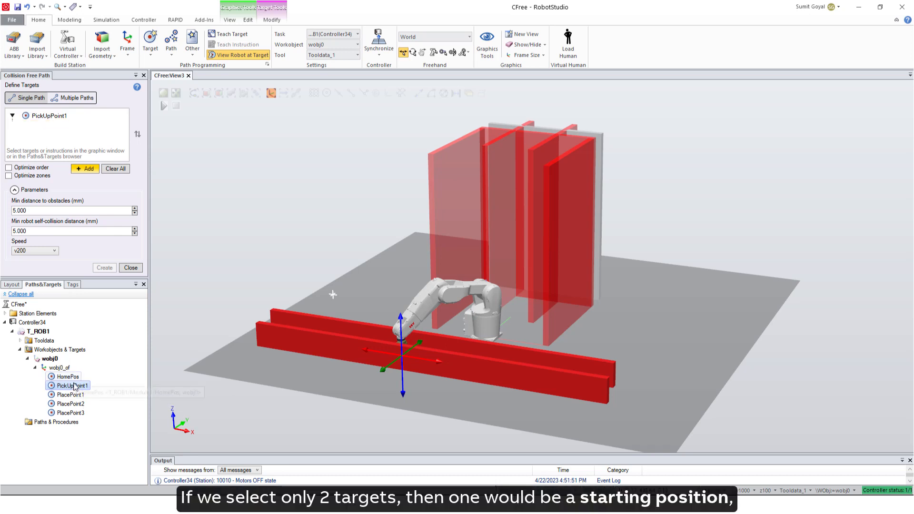
left_click(75, 378)
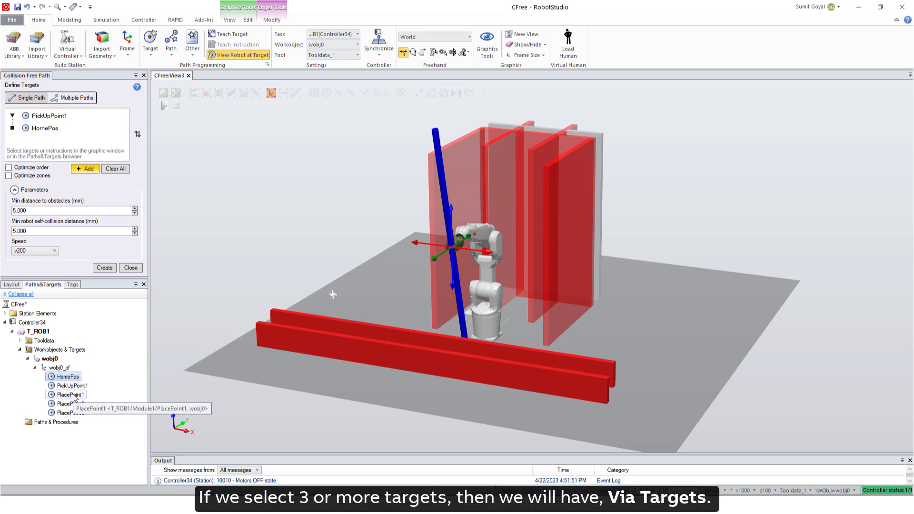
left_click(73, 395)
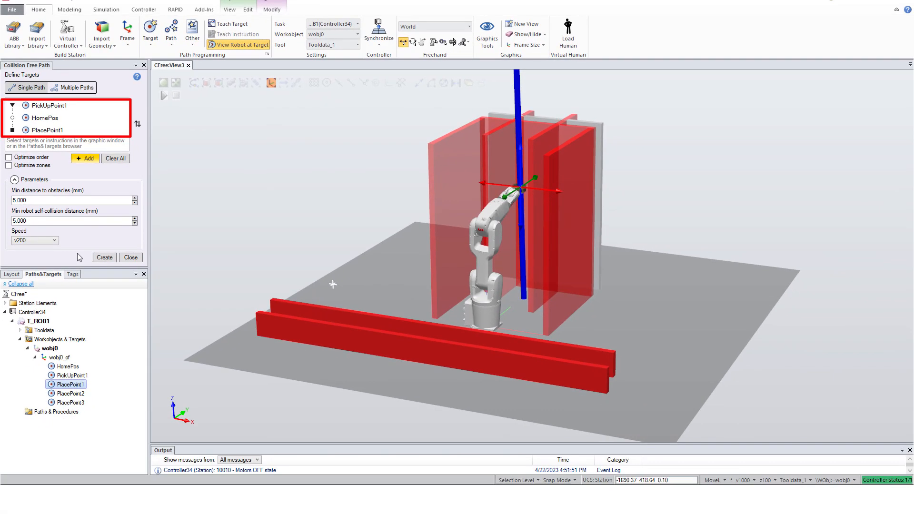
mouse_move(50, 120)
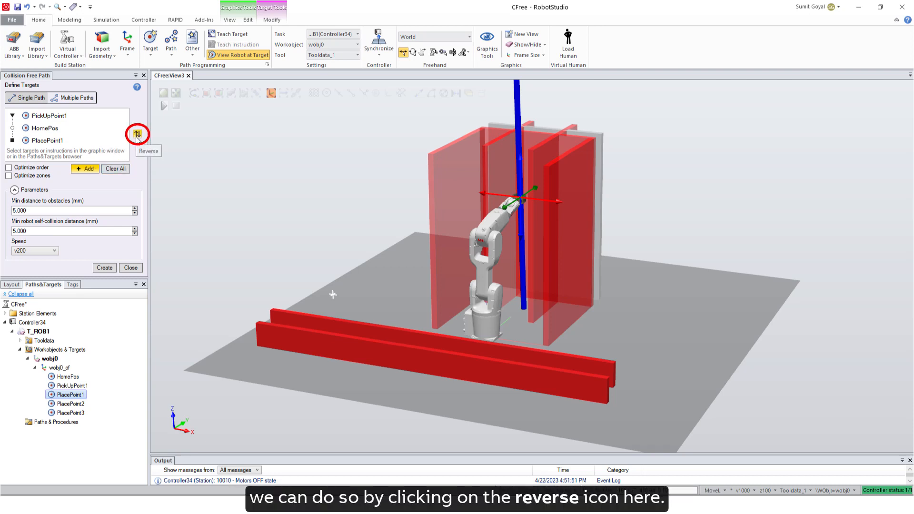
left_click(86, 170)
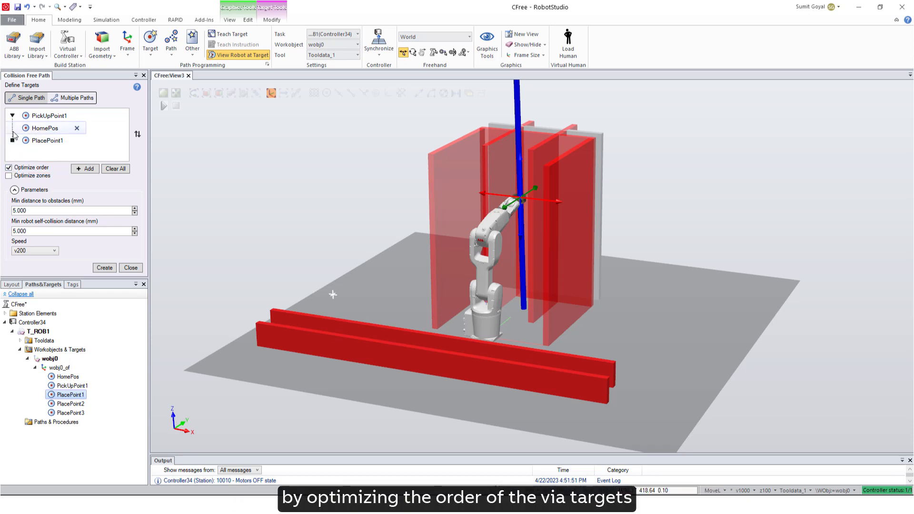
Enable order and zone optimization, and set the minimum obstacle and robot self-collision distances to 1 mm each
left_click(8, 168)
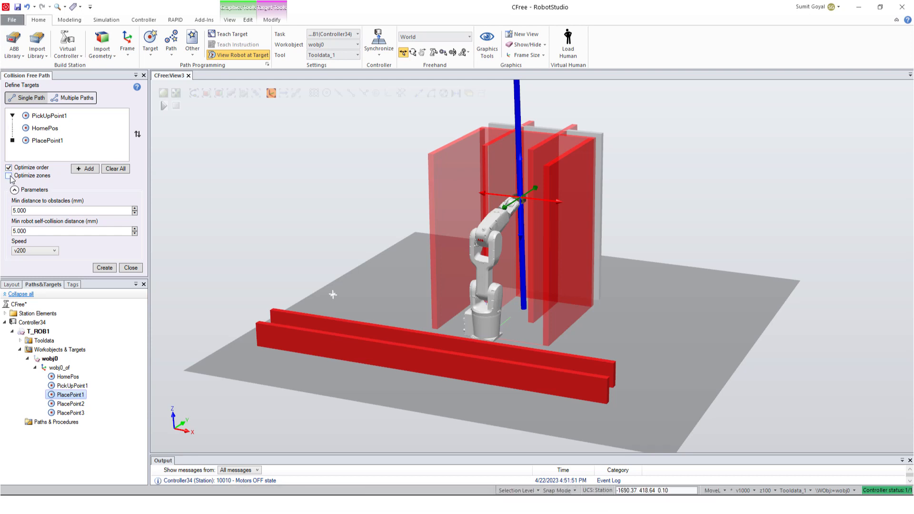
left_click(9, 176)
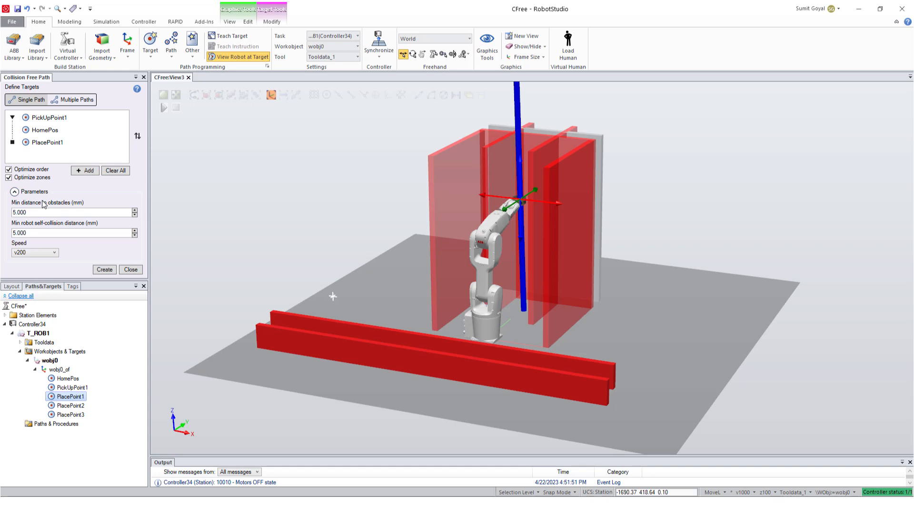
left_click(135, 215)
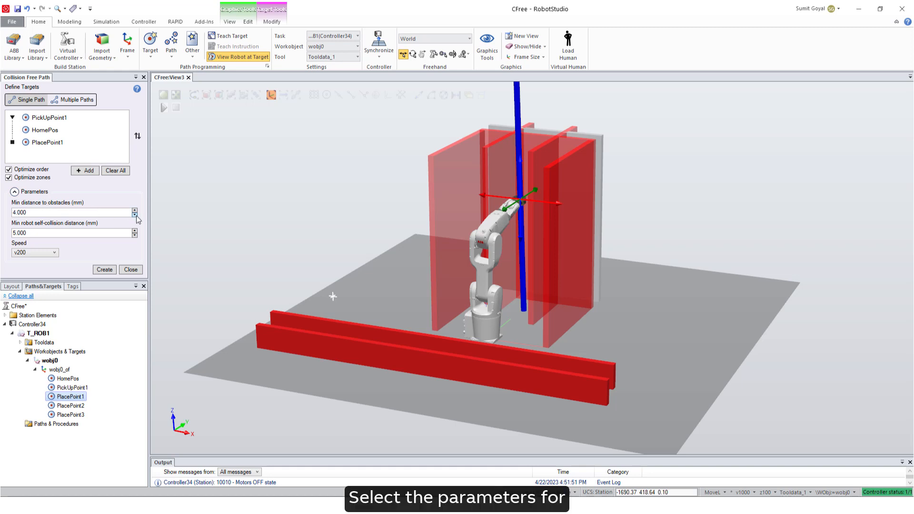
left_click(135, 216)
left_click(134, 216)
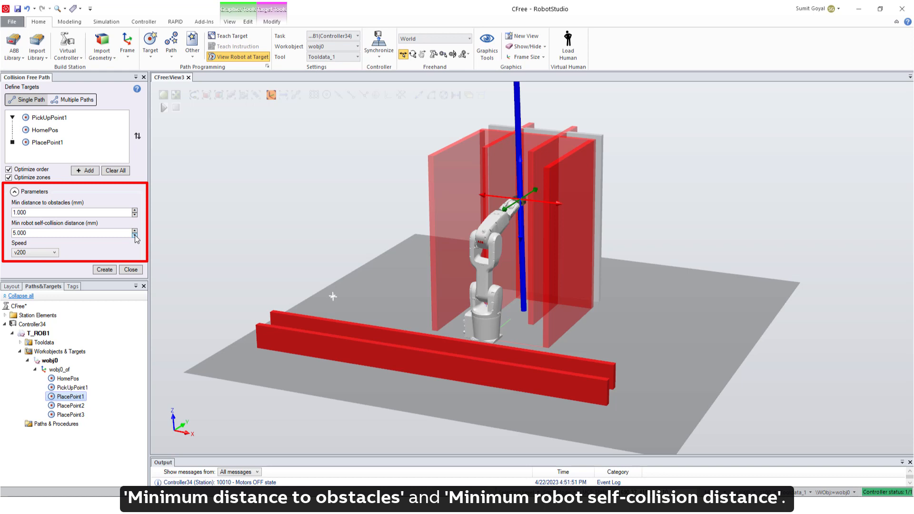
left_click(135, 235)
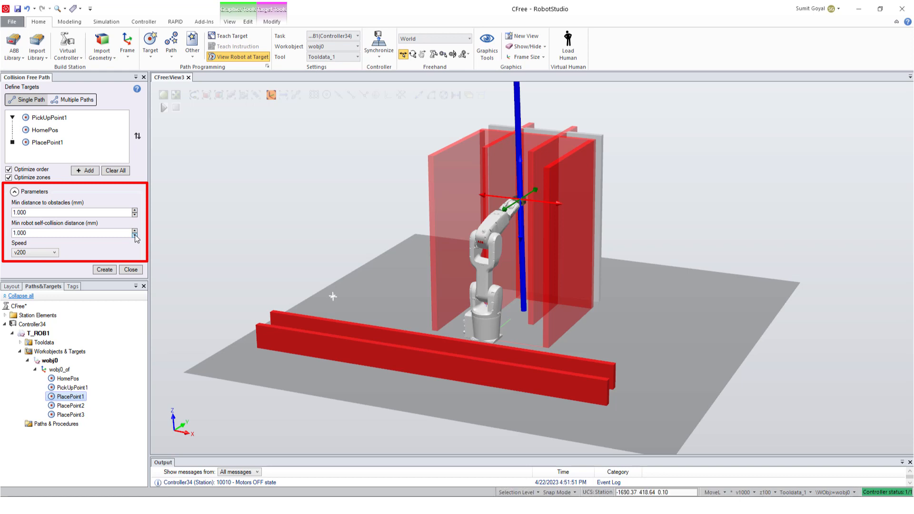
Set the speed to v500, then create the single collision free path and close its settings
left_click(43, 253)
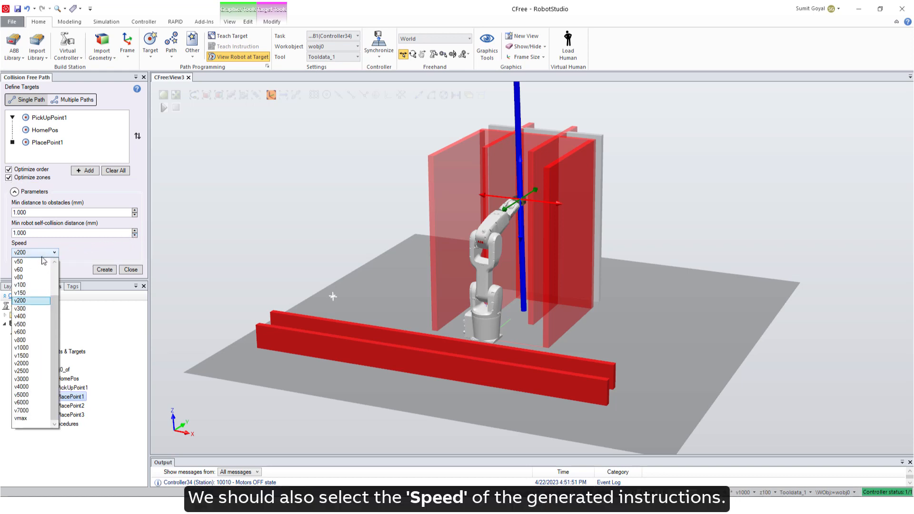
left_click(20, 325)
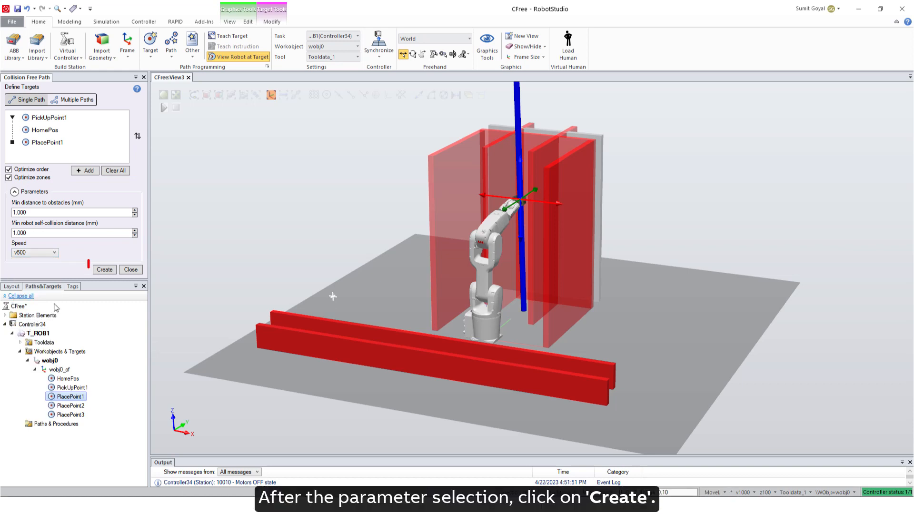
left_click(104, 270)
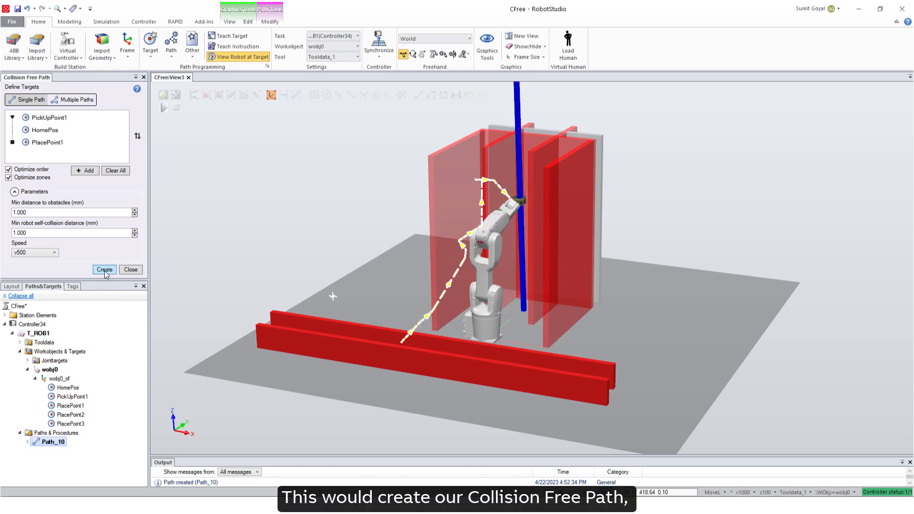
left_click(127, 271)
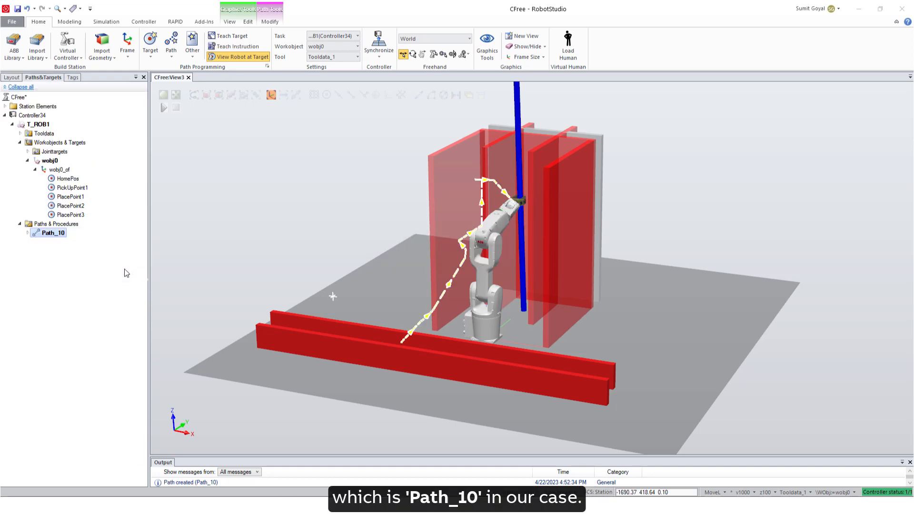
View the robot at the first move instruction of Path_10 and run it along the whole path
left_click(28, 233)
left_click(58, 243)
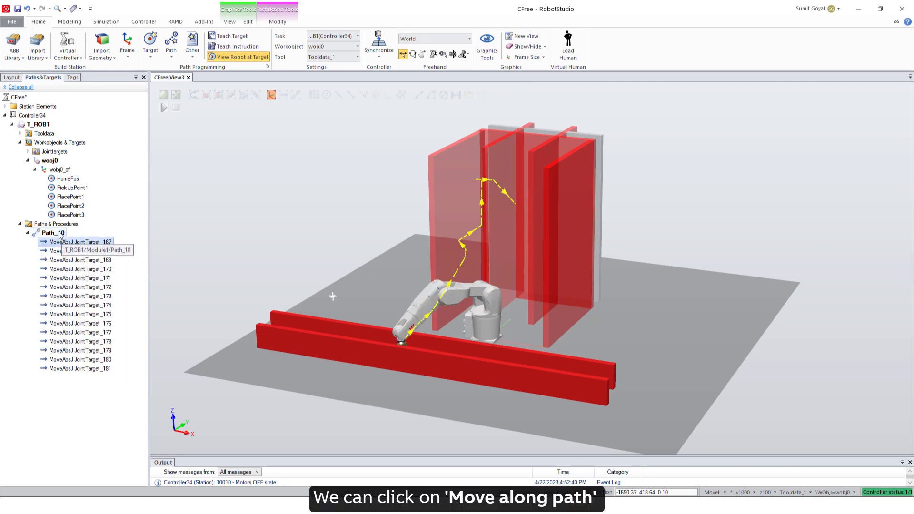
right_click(58, 233)
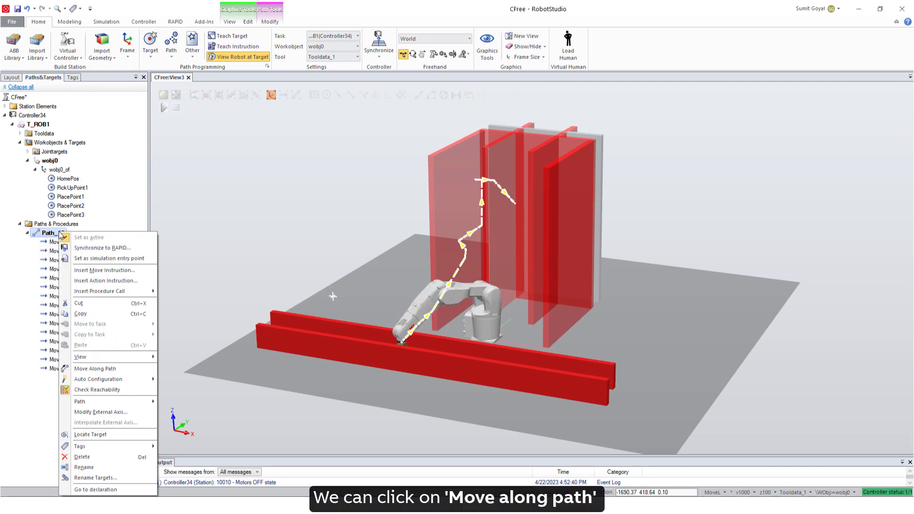
left_click(92, 370)
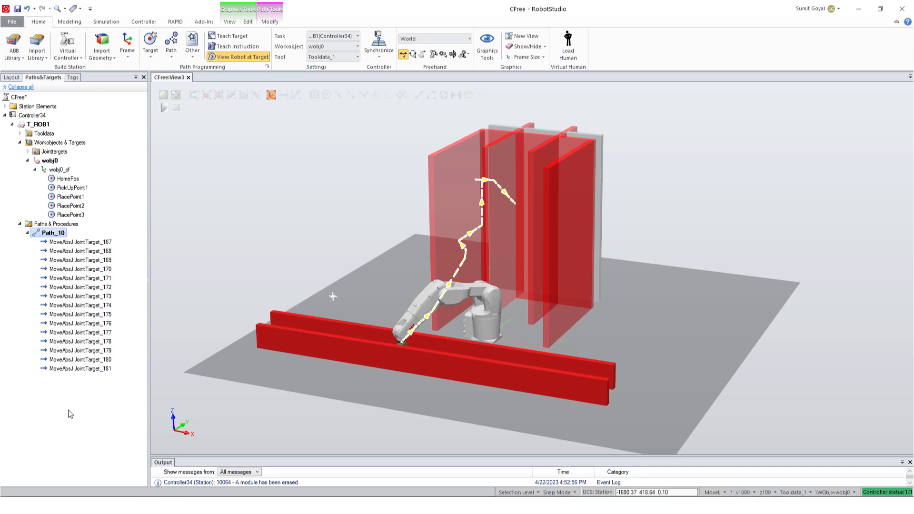
Define multiple collision free paths from PickUpPoint1 to PlacePoint1, PlacePoint2 and PlacePoint3, with return to start enabled
left_click(172, 56)
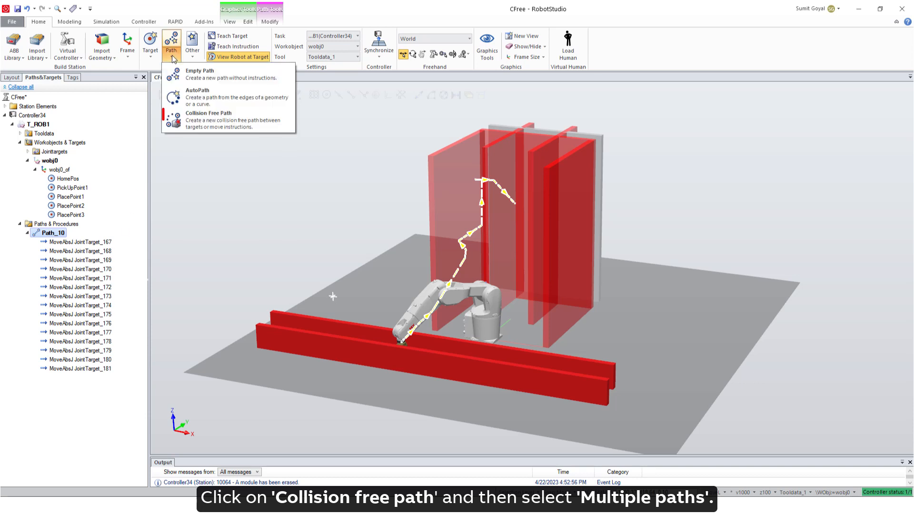
left_click(175, 118)
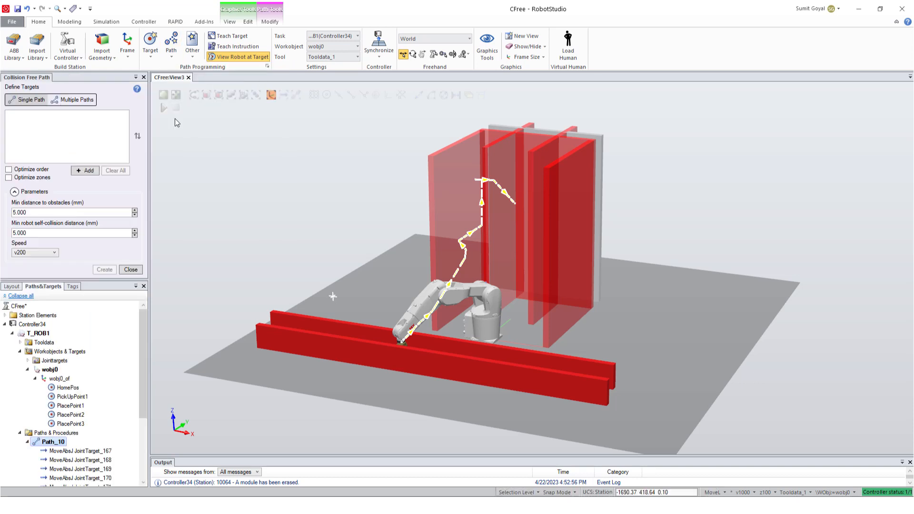
left_click(72, 100)
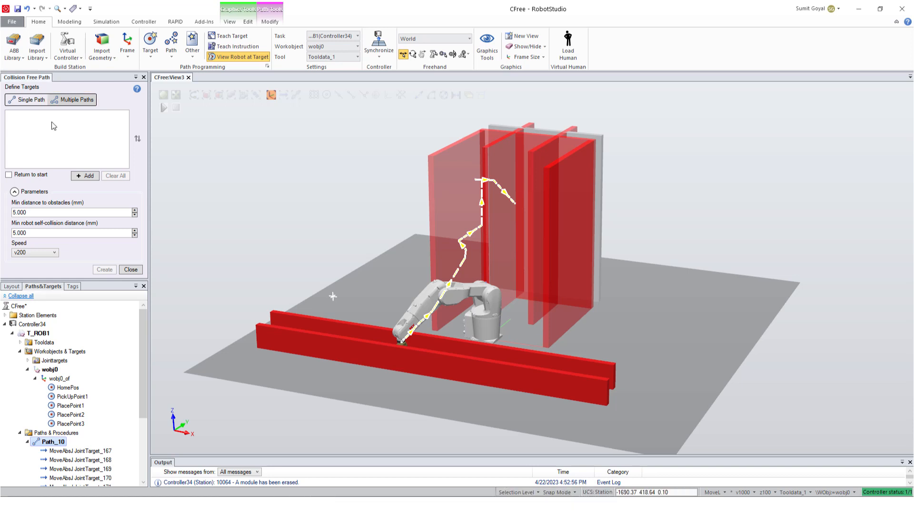
left_click(84, 177)
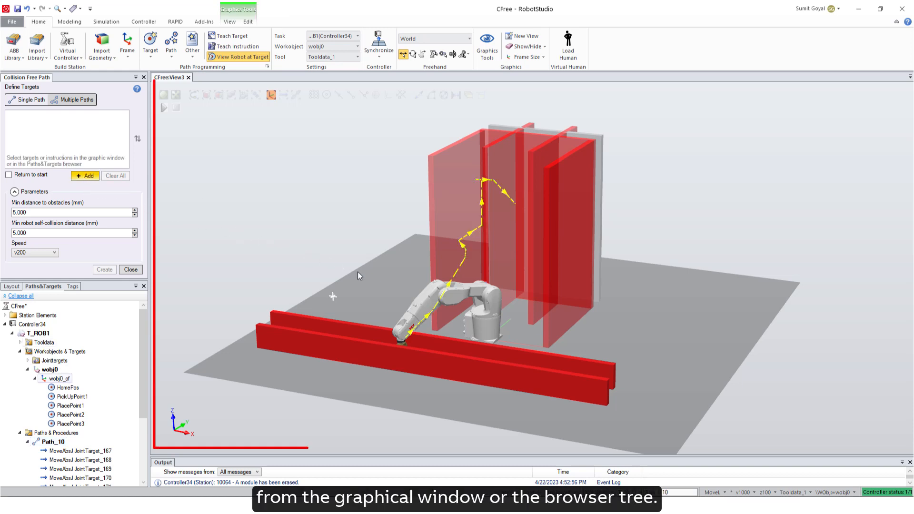
left_click(72, 397)
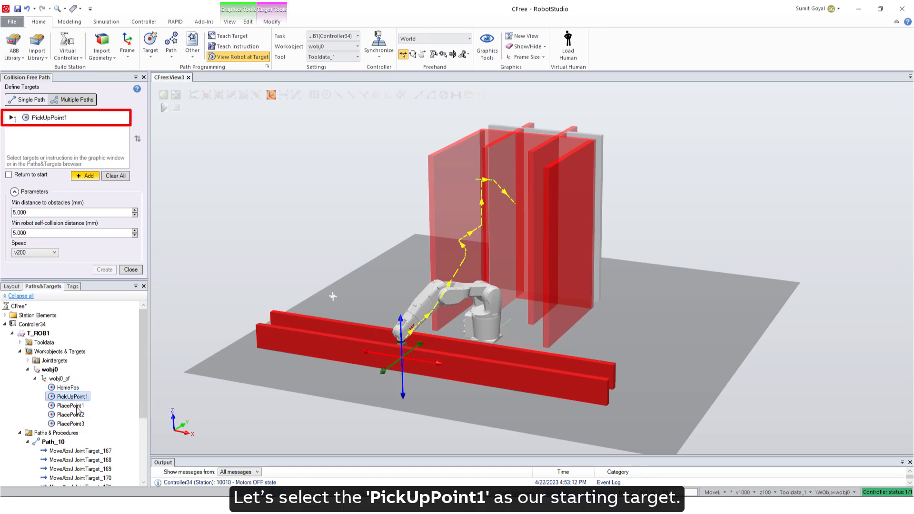
left_click(77, 408)
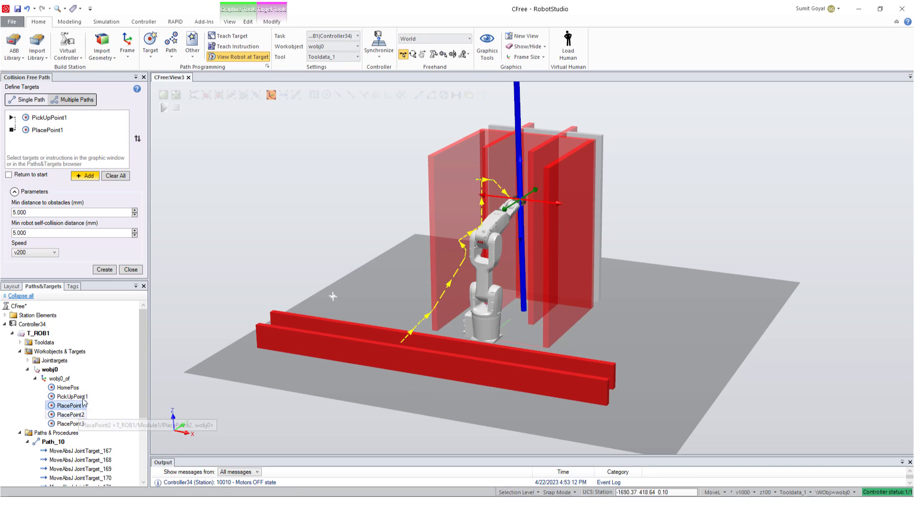
left_click(78, 415)
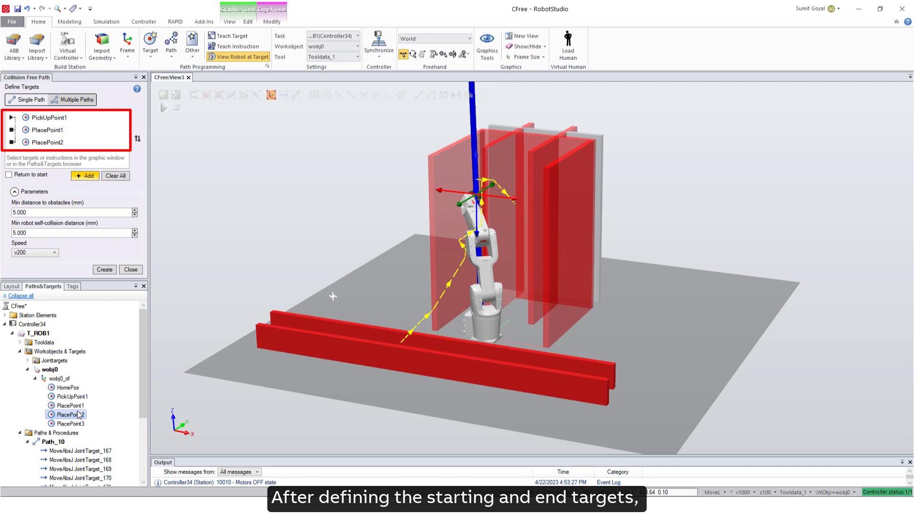
left_click(78, 424)
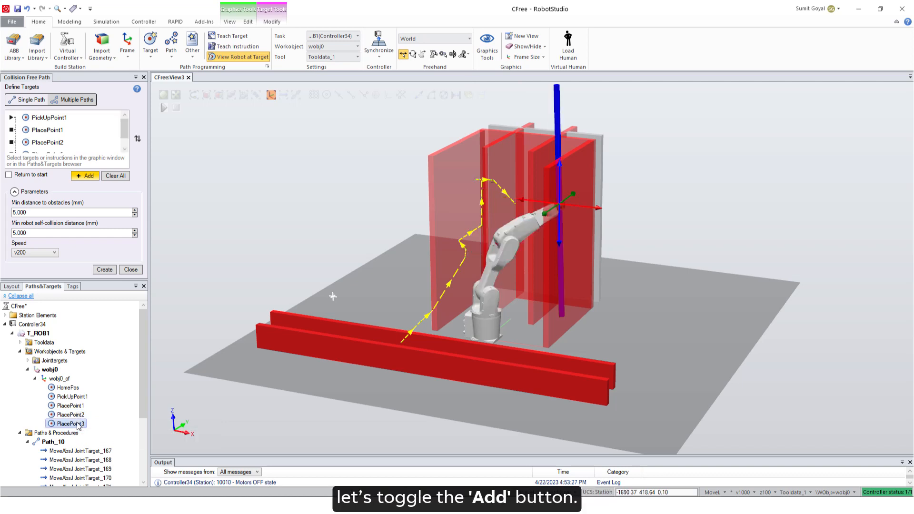
left_click(87, 176)
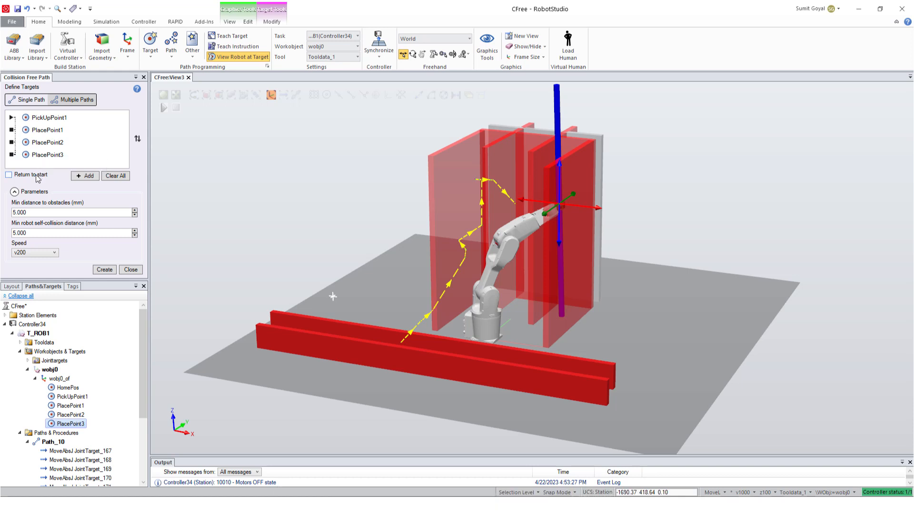
left_click(9, 175)
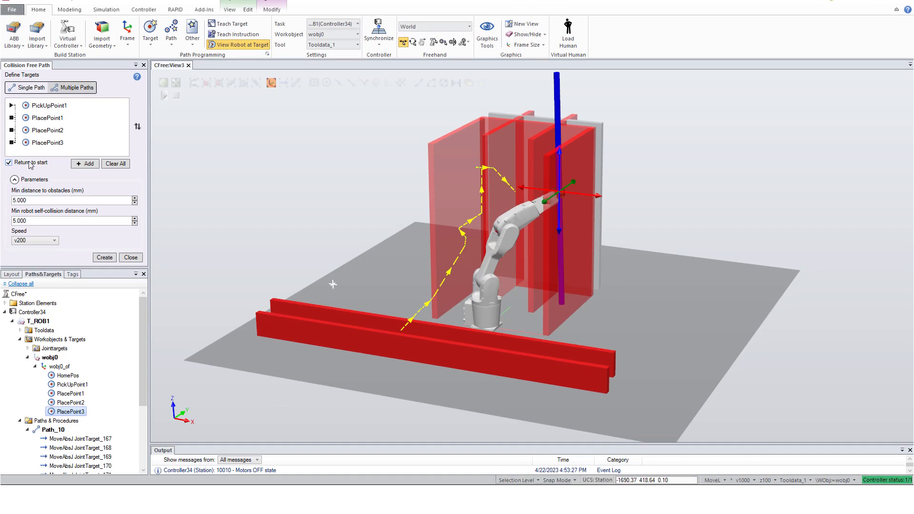
Reverse the target order to make PickUpPoint1 the end target, and restore the original order
left_click(138, 127)
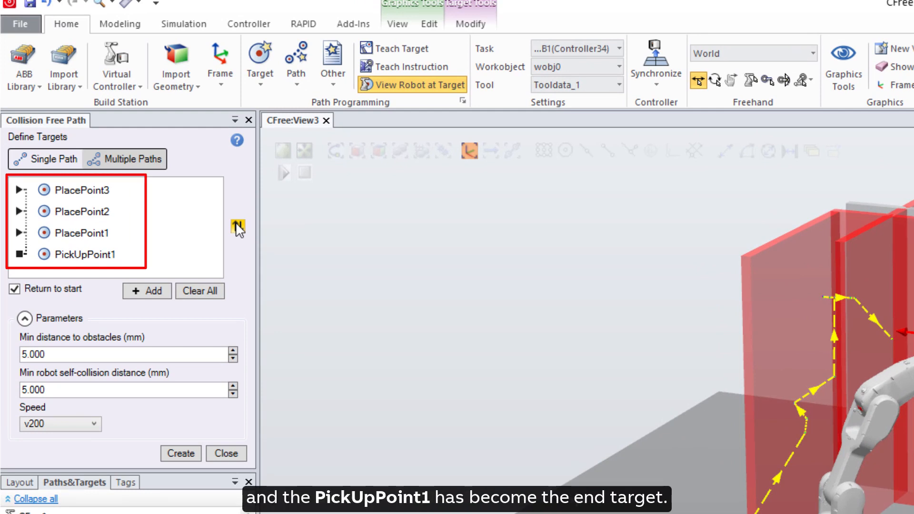
left_click(237, 226)
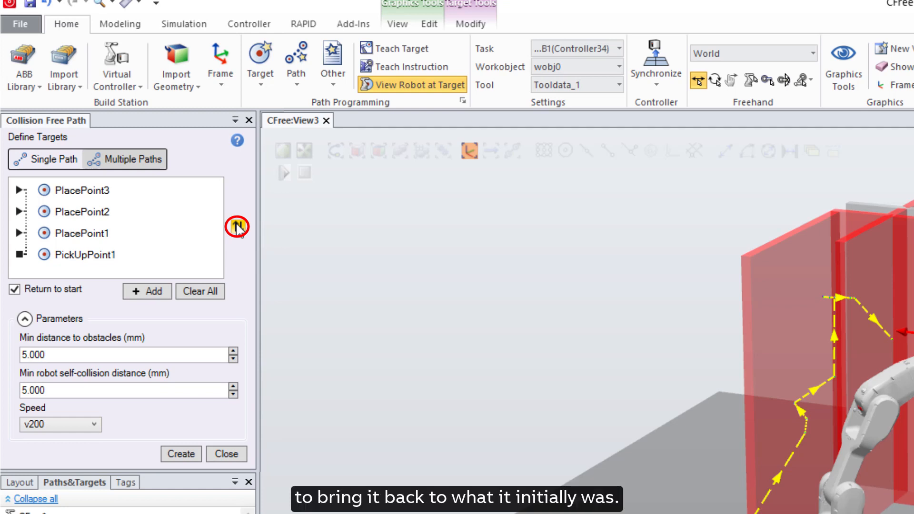
left_click(236, 226)
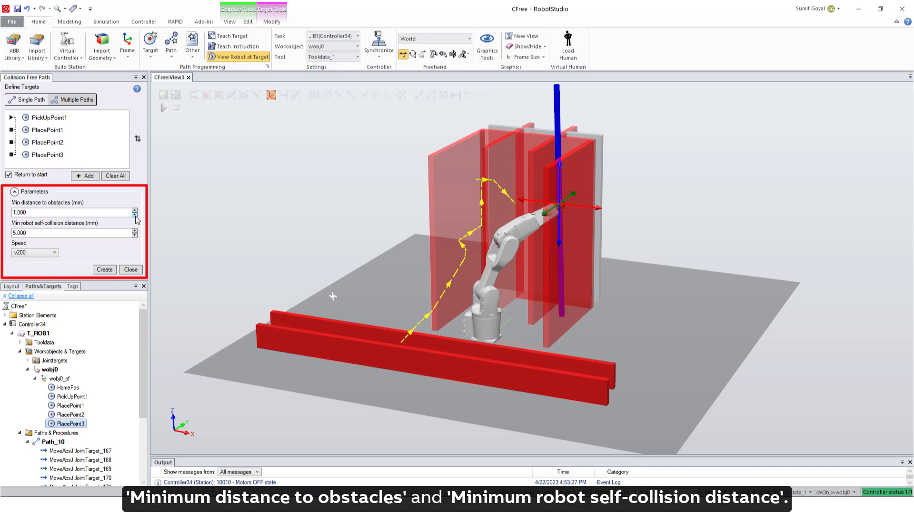
Create the multiple collision free paths with both minimum distances set to 1 mm and speed v500, and close their settings
left_click(135, 236)
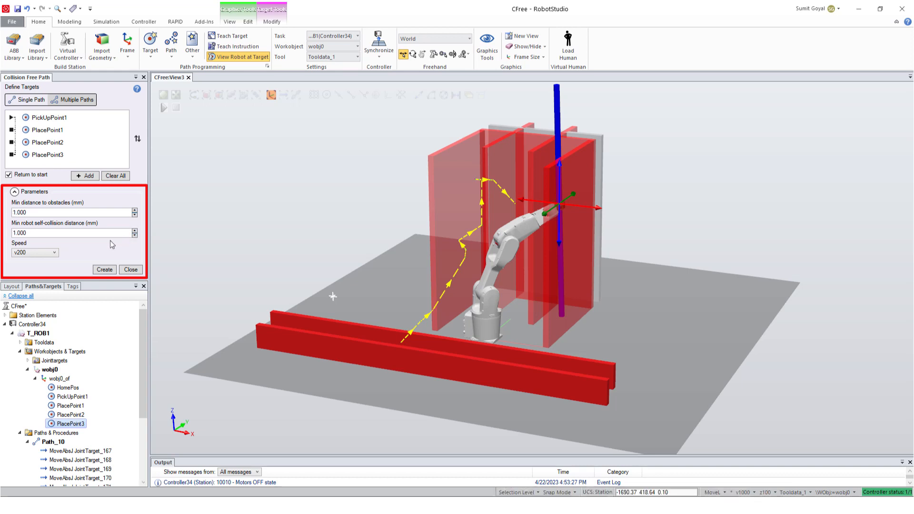
left_click(55, 253)
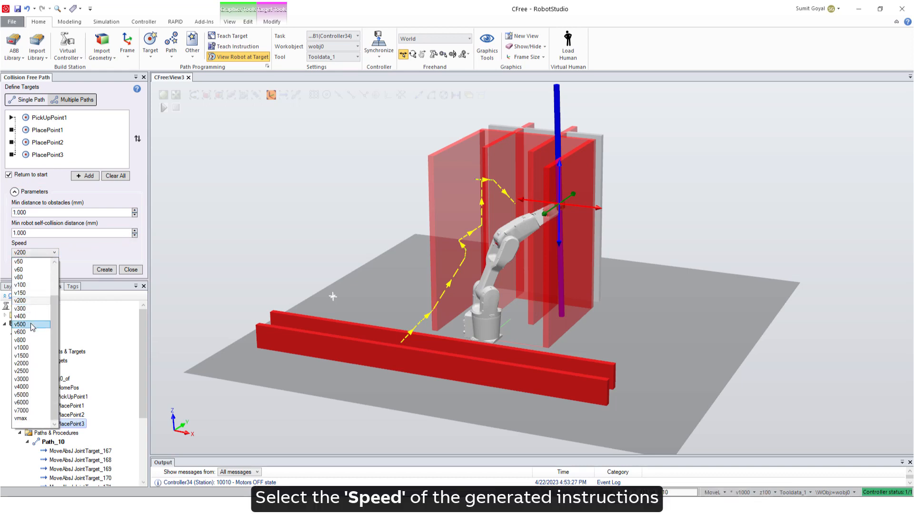
left_click(31, 325)
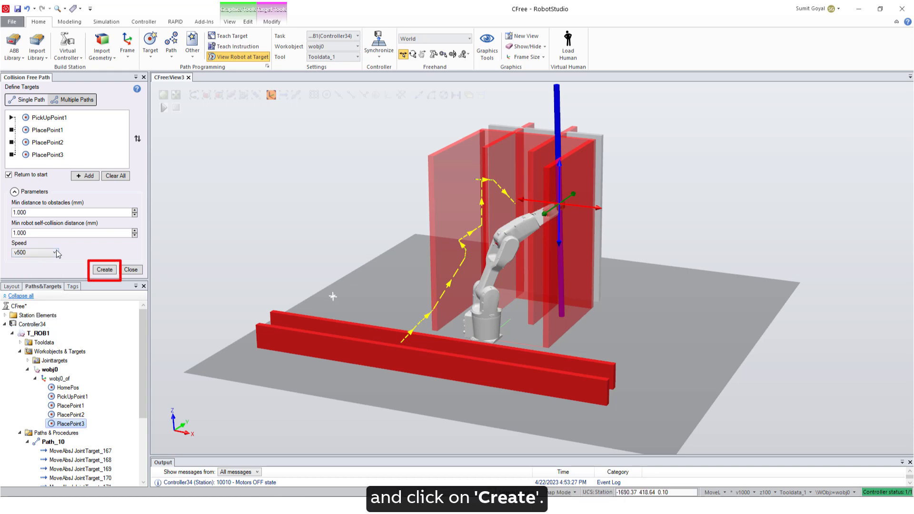
left_click(105, 269)
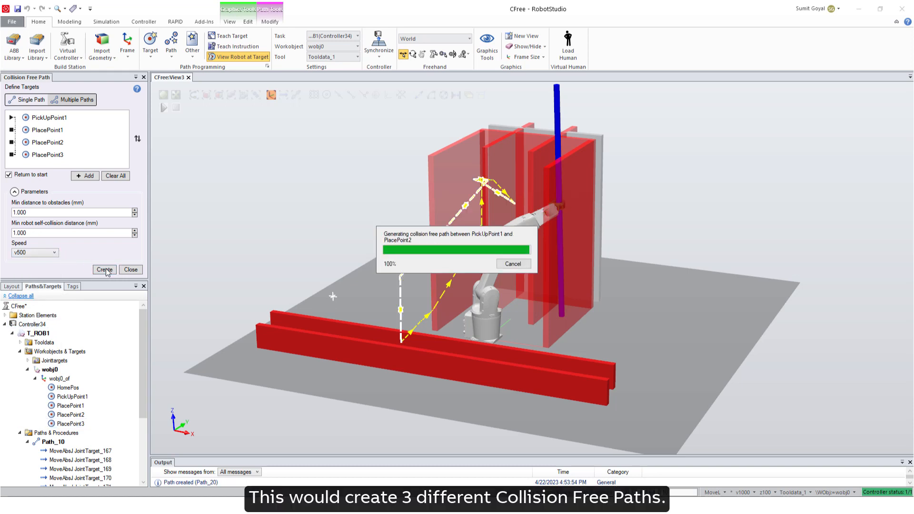
left_click(130, 270)
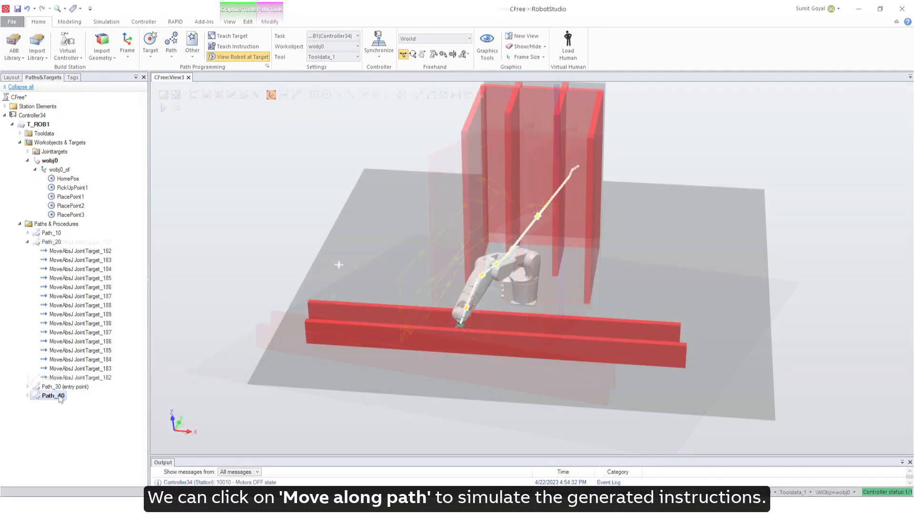
Move the robot along Path_40 to simulate its generated move instructions
right_click(52, 396)
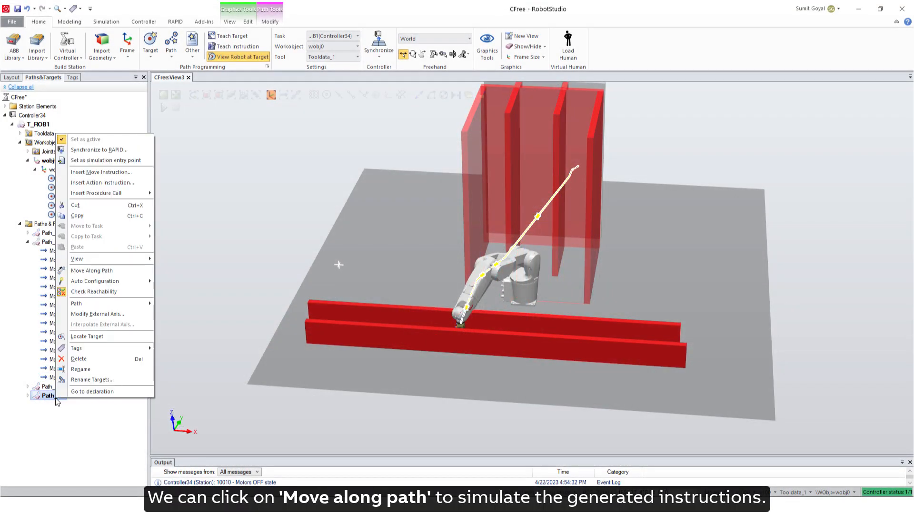
left_click(101, 273)
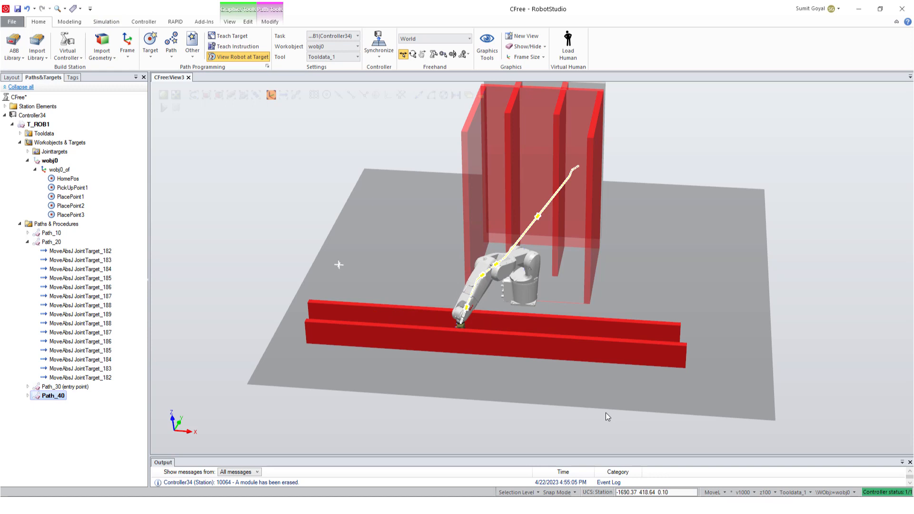
Open the Collision Free Path settings again from the path creation options
left_click(171, 46)
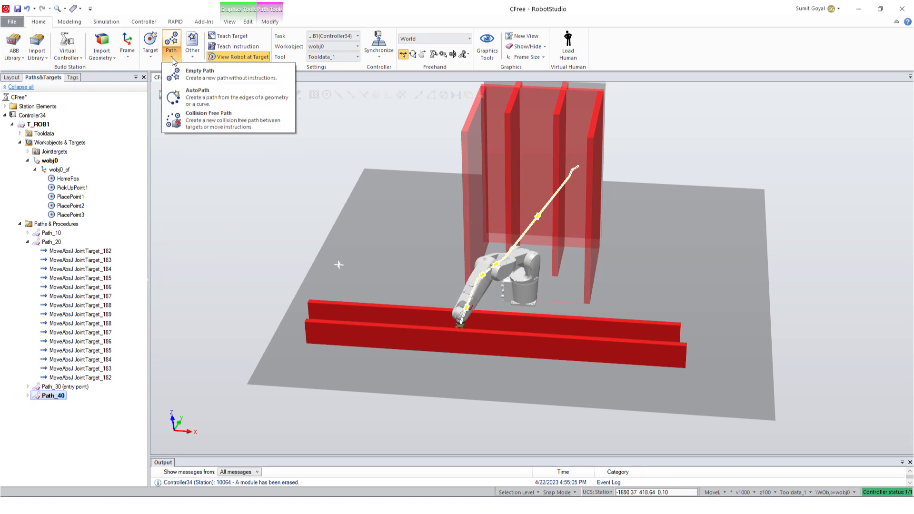
left_click(188, 115)
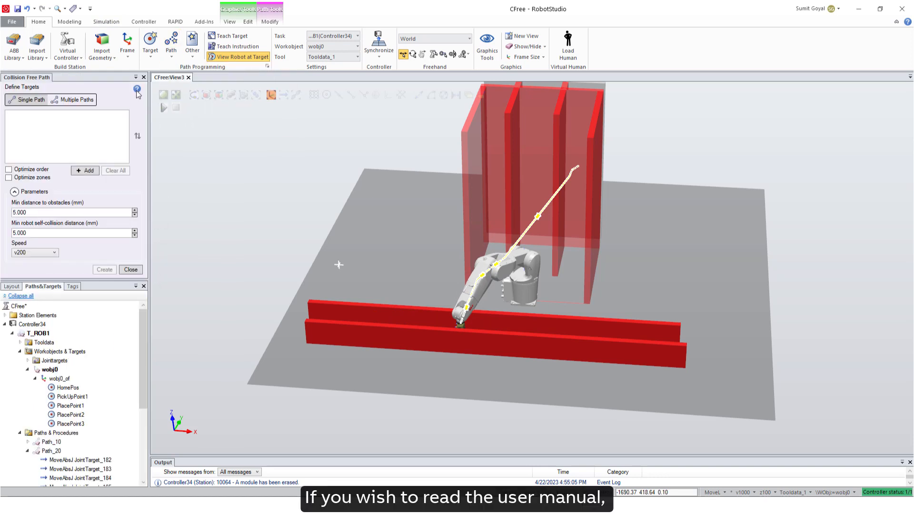